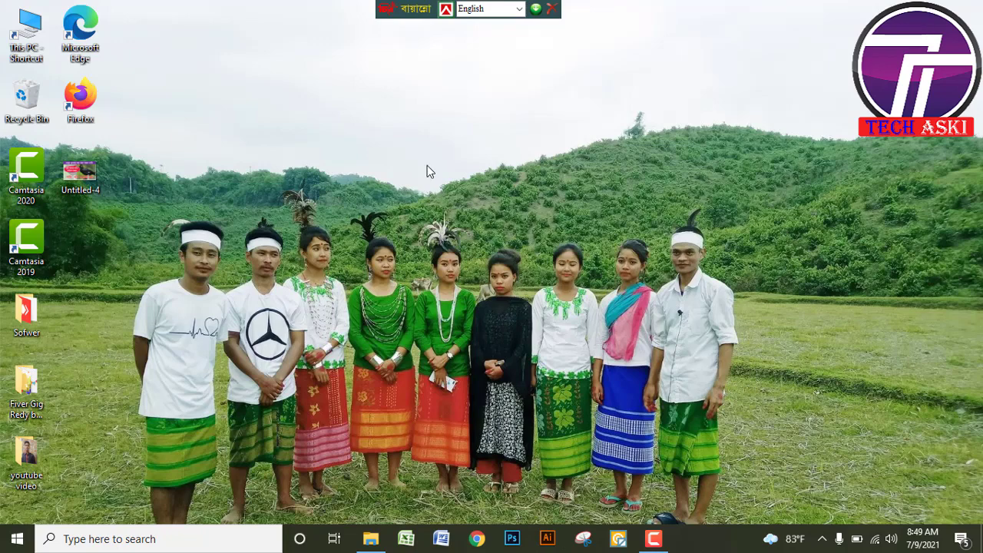
right_click(427, 165)
left_click(458, 205)
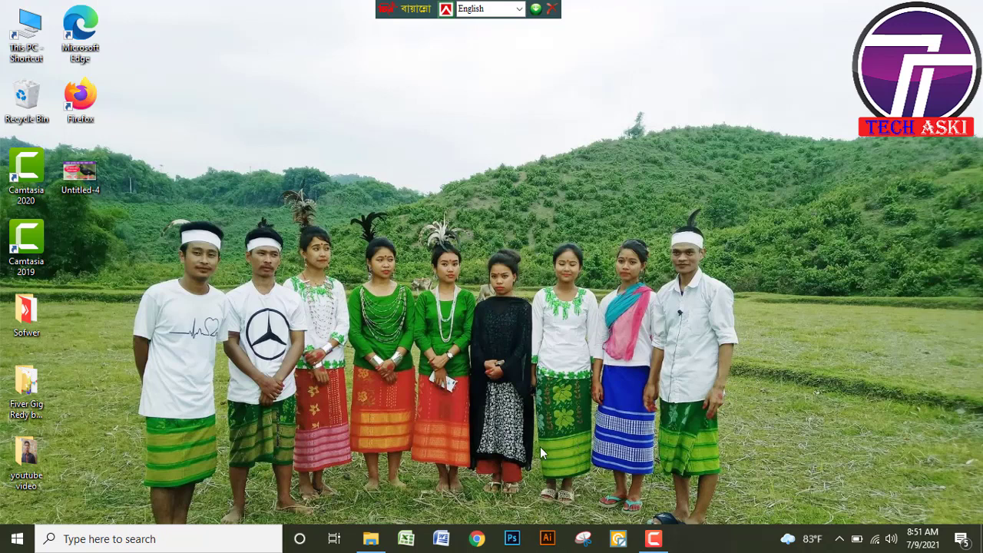
left_click(513, 541)
left_click(654, 538)
left_click(916, 475)
left_click(916, 475)
left_click(658, 541)
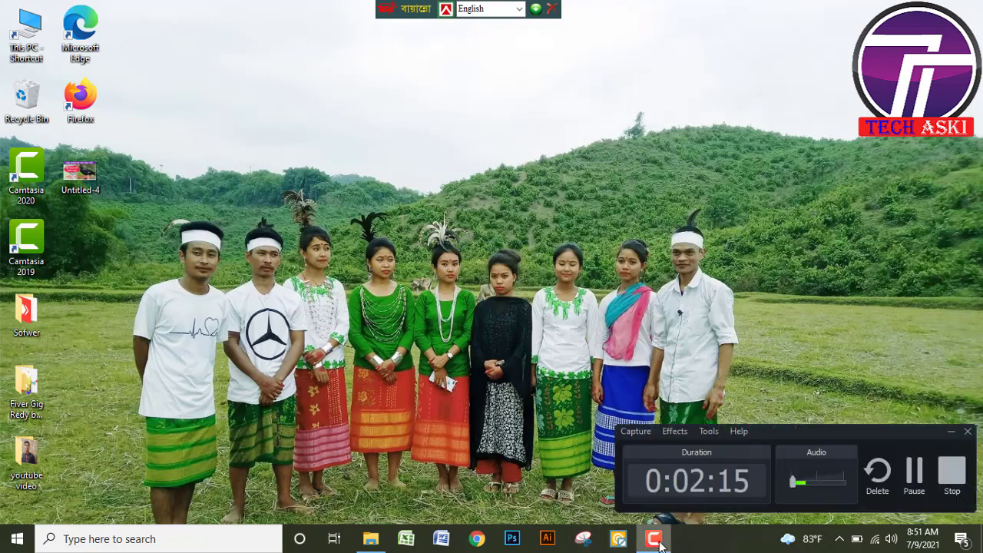
left_click(658, 540)
right_click(317, 215)
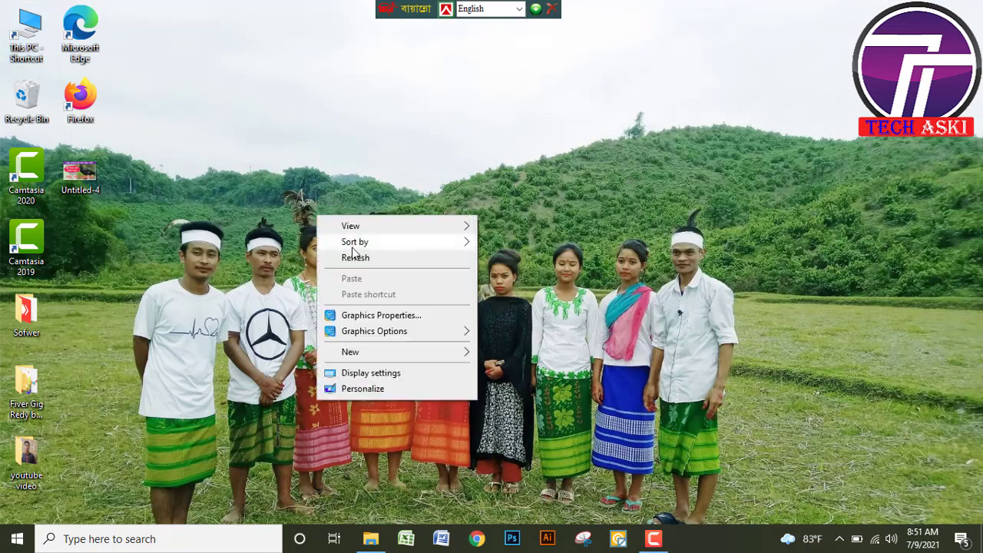
left_click(355, 258)
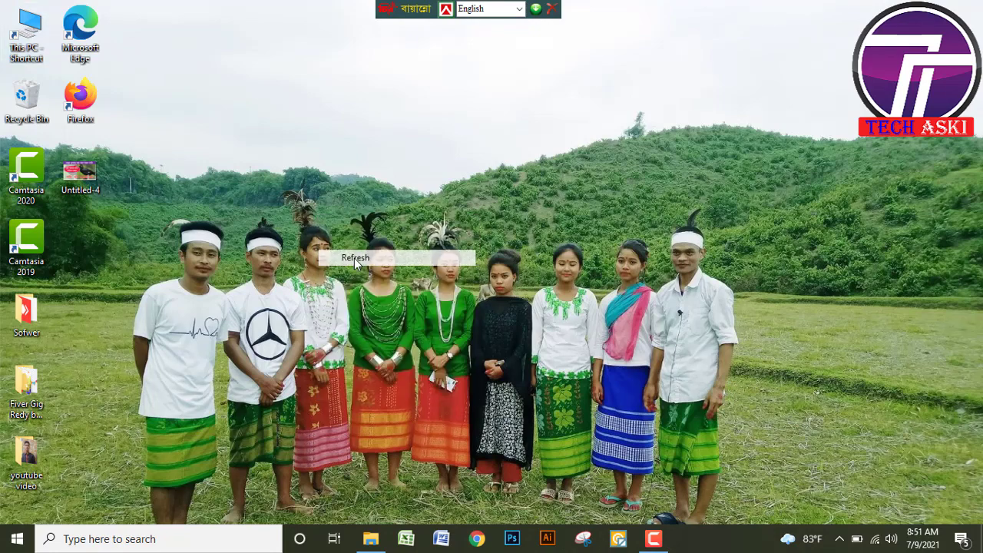
- Open the Illustrator folder inside Graphic shoftwer on Local Disk (E:)
double_click(17, 34)
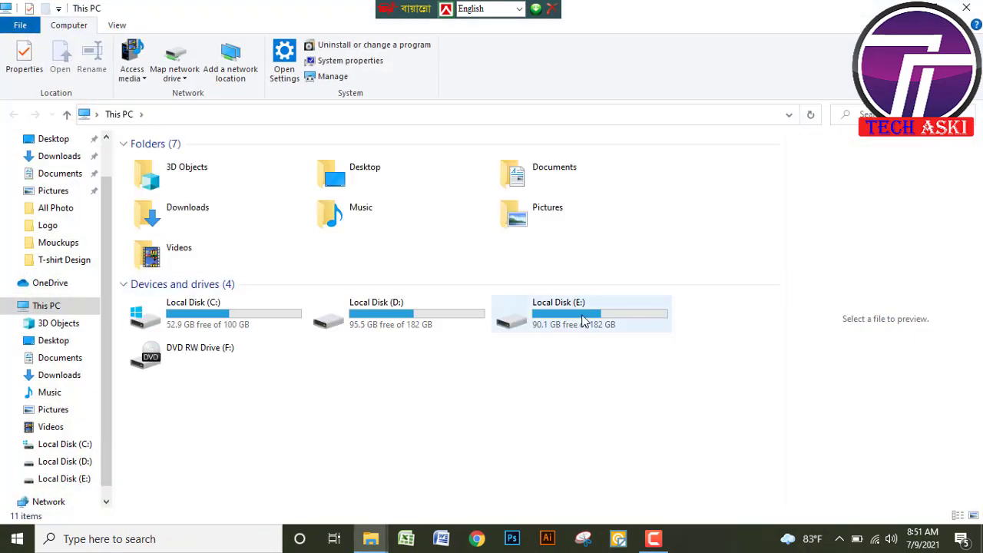
double_click(584, 321)
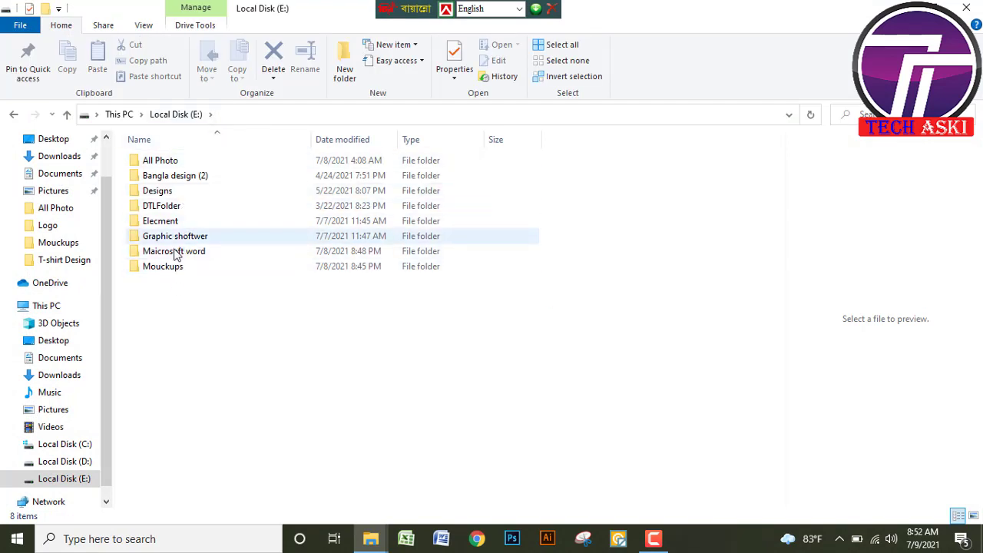
double_click(183, 238)
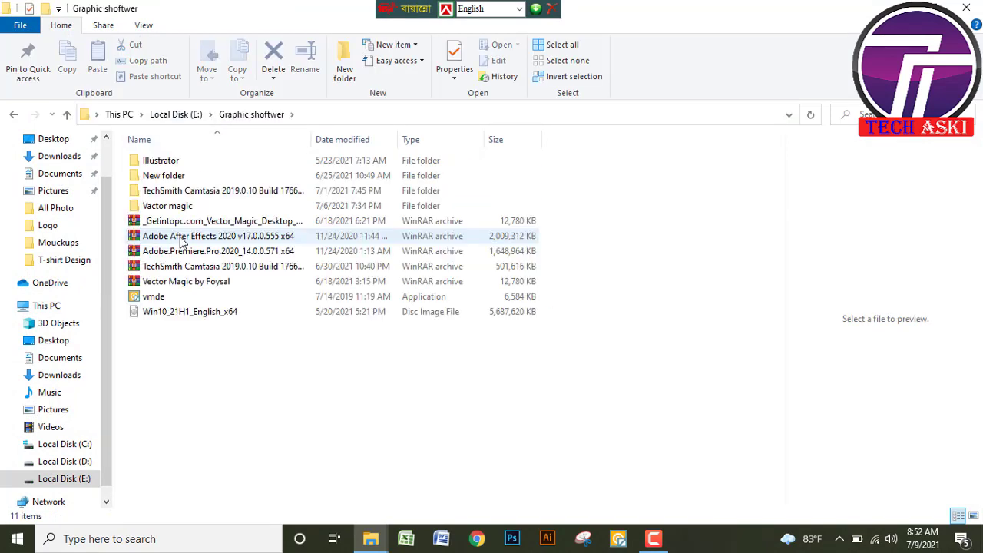
double_click(176, 162)
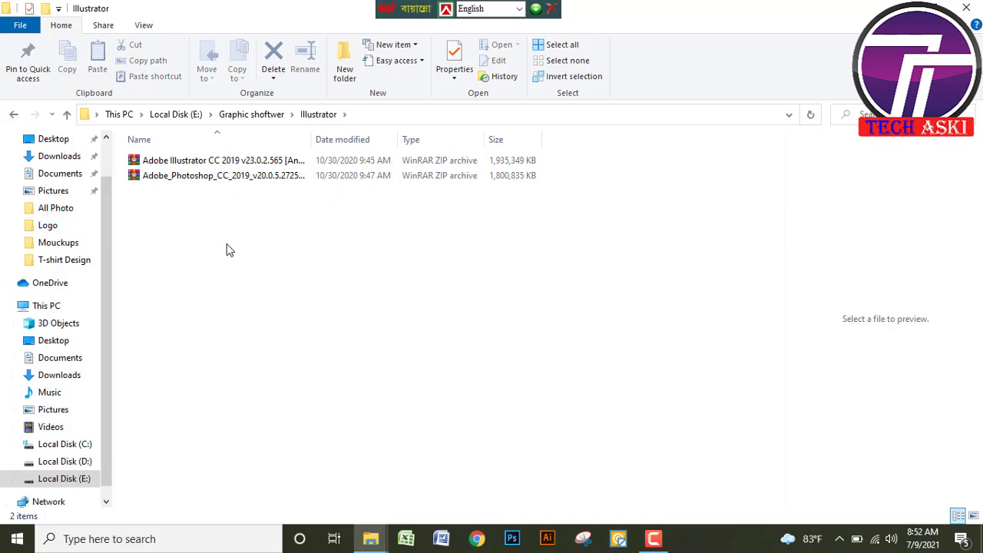
- Extract the Adobe_Photoshop_CC_2019_v20.0.5.27259_Multilingual archive into the current folder
left_click(170, 179)
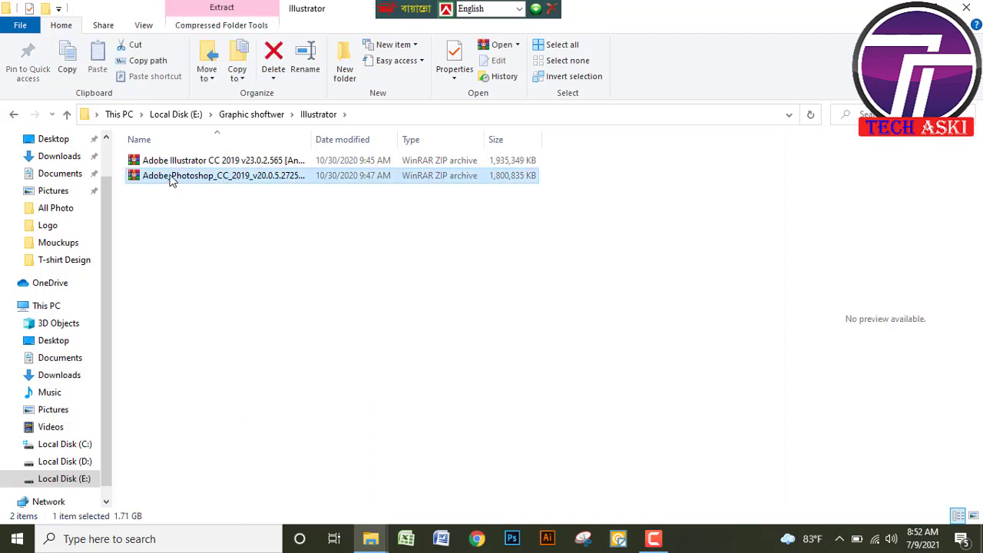
right_click(171, 179)
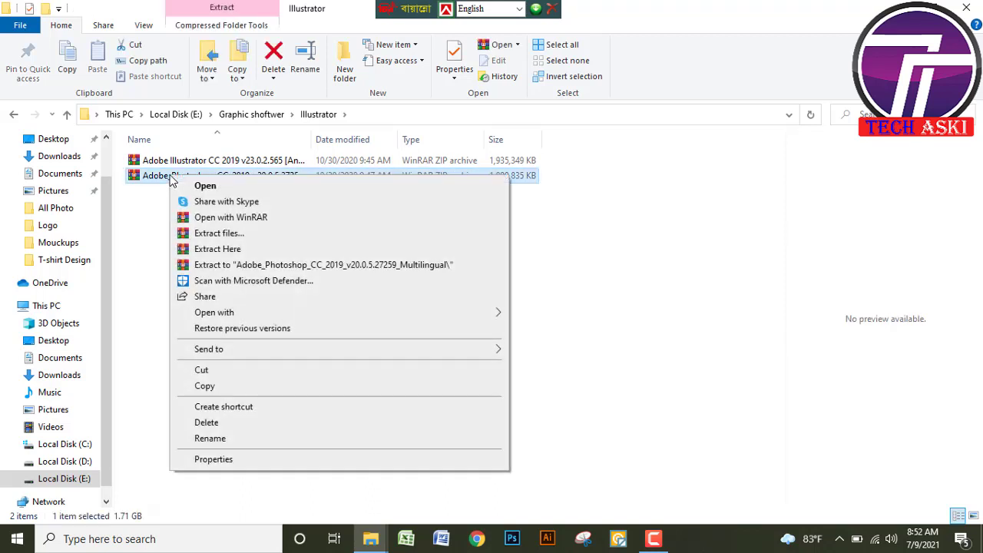
left_click(230, 251)
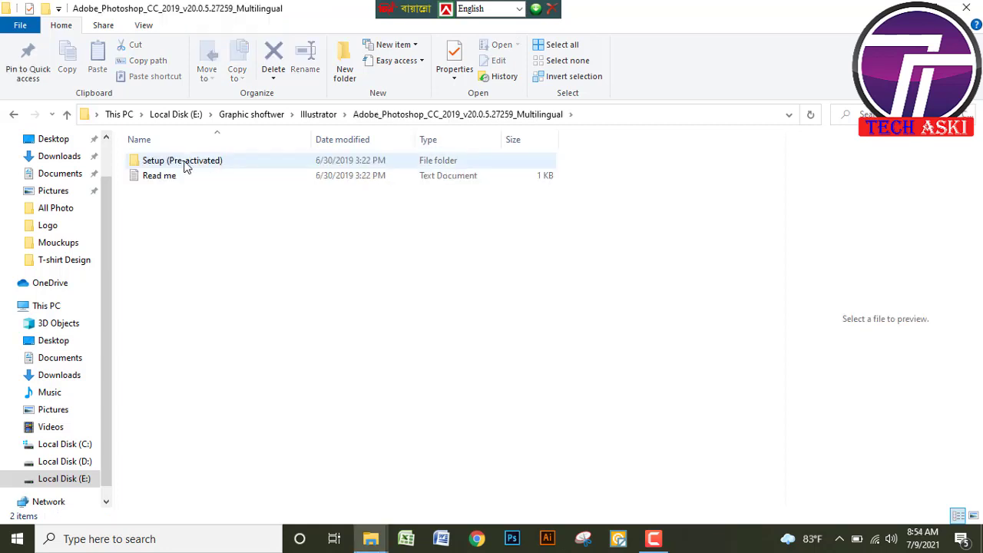
- Run the Set-up application from the extracted Setup (Pre-activated) folder
double_click(182, 169)
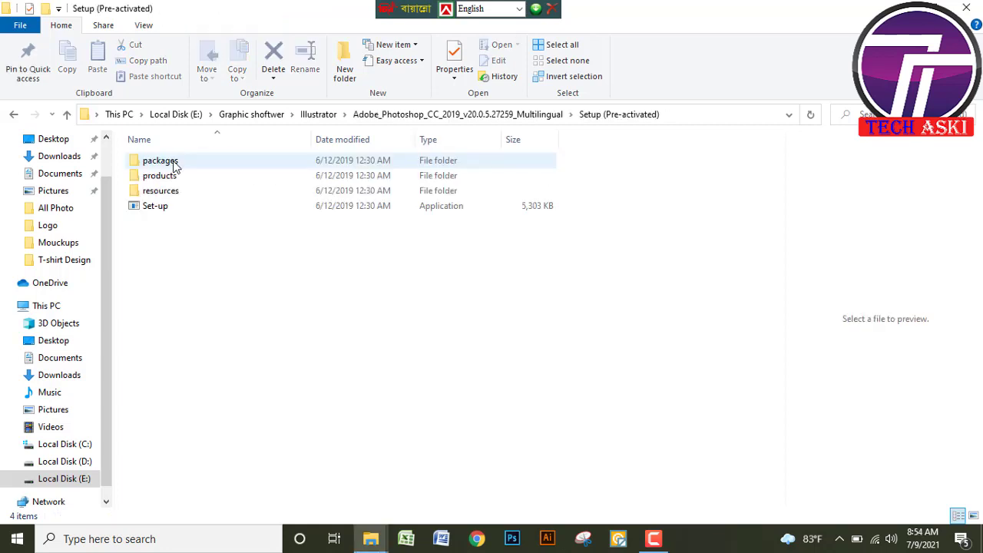
double_click(156, 210)
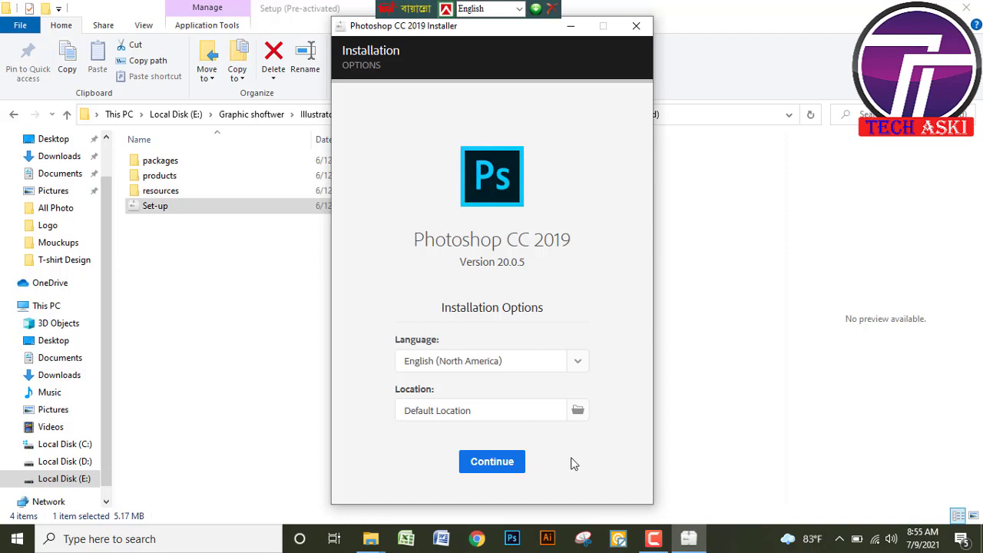
- Set the Photoshop CC 2019 installation language to English (International)
left_click(580, 367)
left_click(580, 367)
left_click(580, 367)
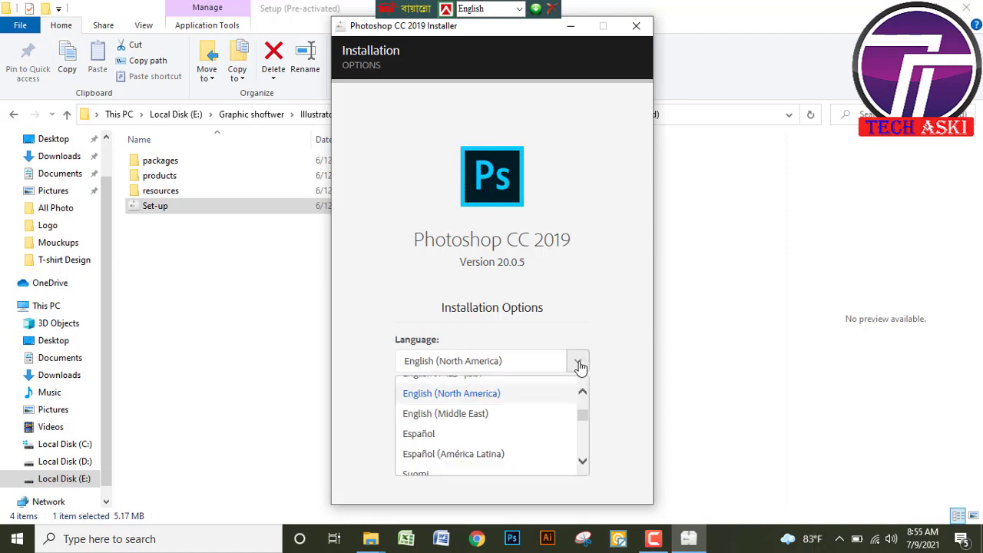
scroll(492, 455, "down", 2)
scroll(460, 455, "down", 6)
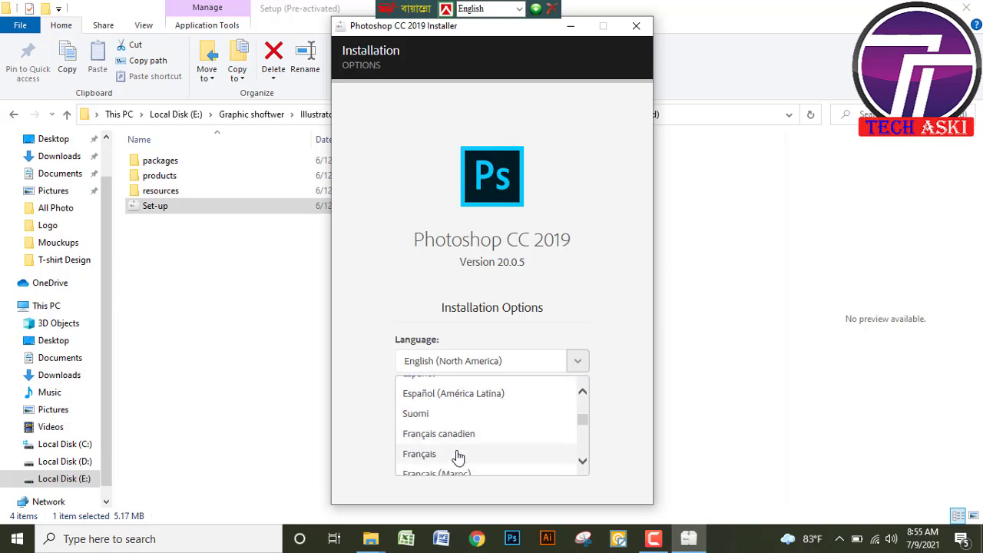
scroll(459, 452, "down", 8)
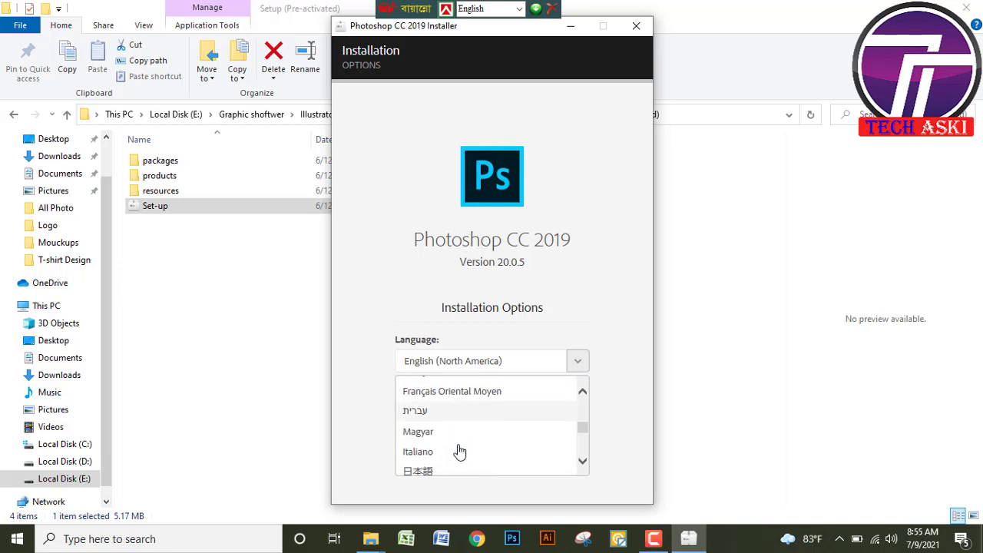
scroll(497, 449, "down", 6)
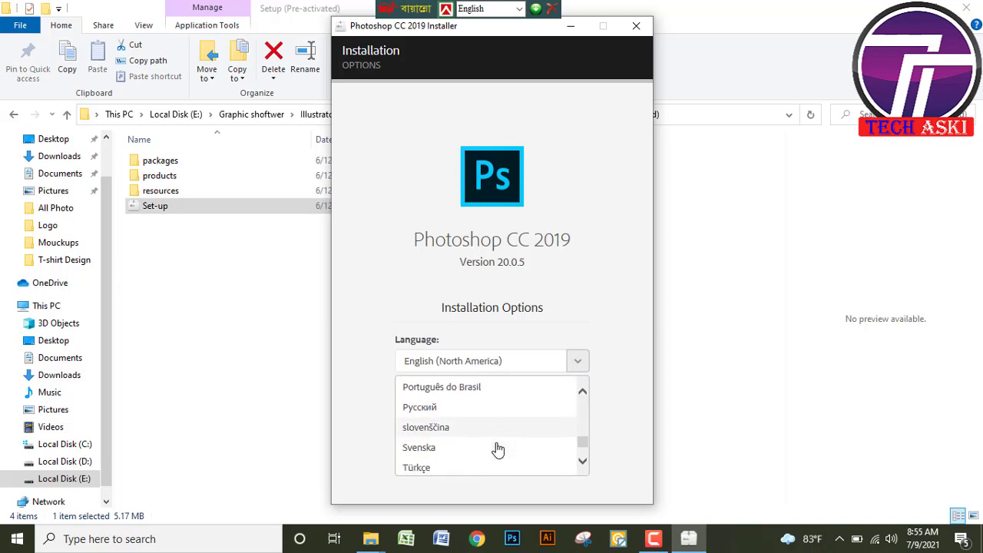
left_click_drag(582, 449, 583, 409)
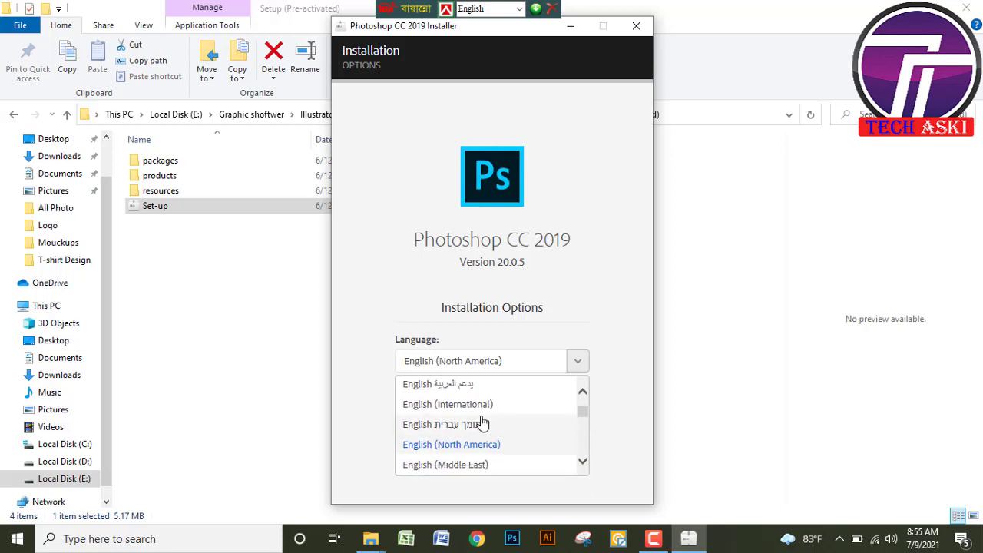
left_click(468, 406)
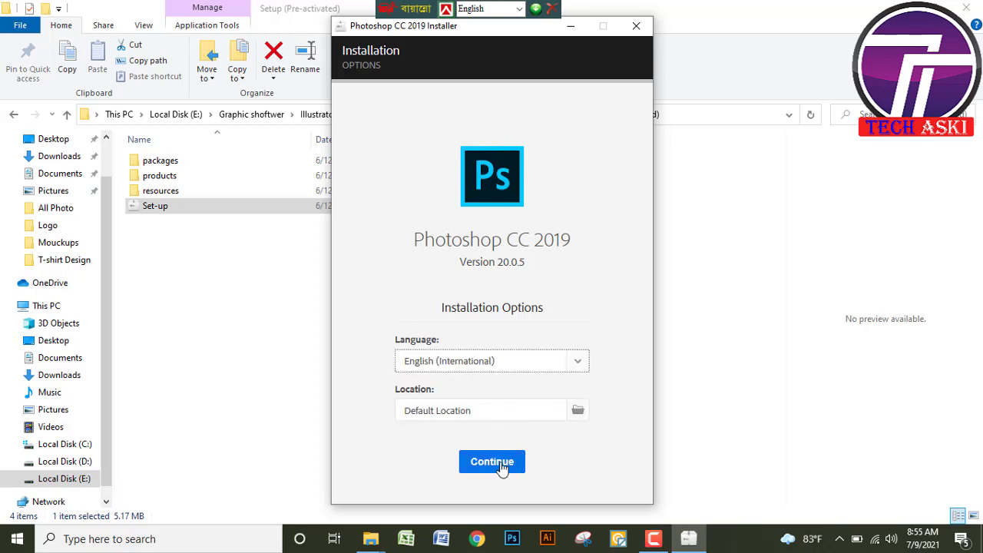
- Check the install location choices, keep Default Location, and start installing Photoshop CC 2019
left_click(579, 413)
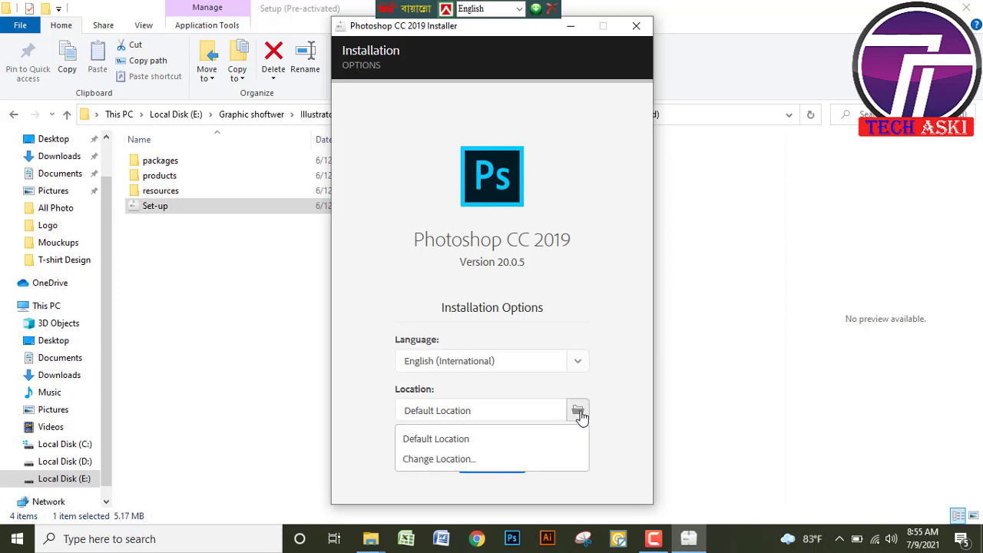
left_click(581, 413)
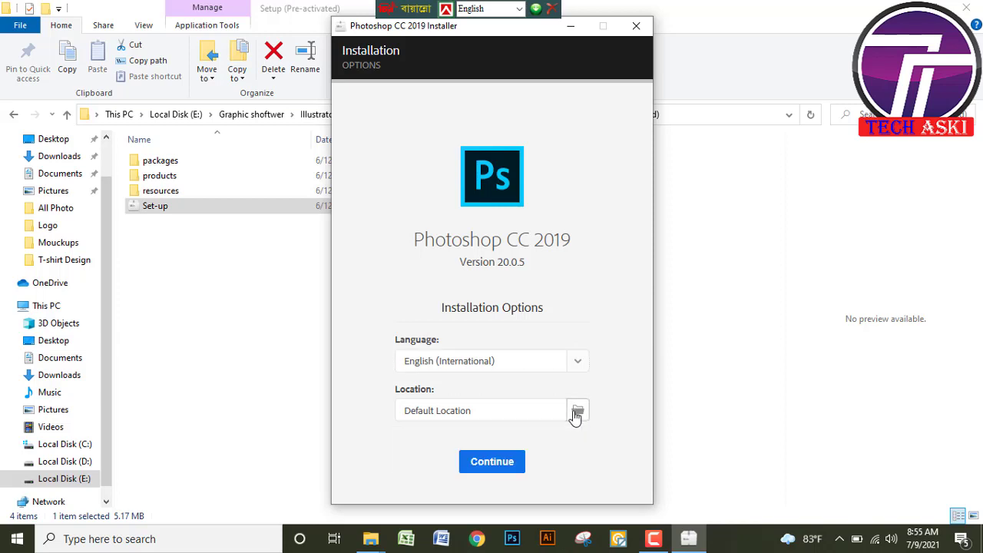
left_click(533, 408)
left_click(534, 408)
left_click(505, 465)
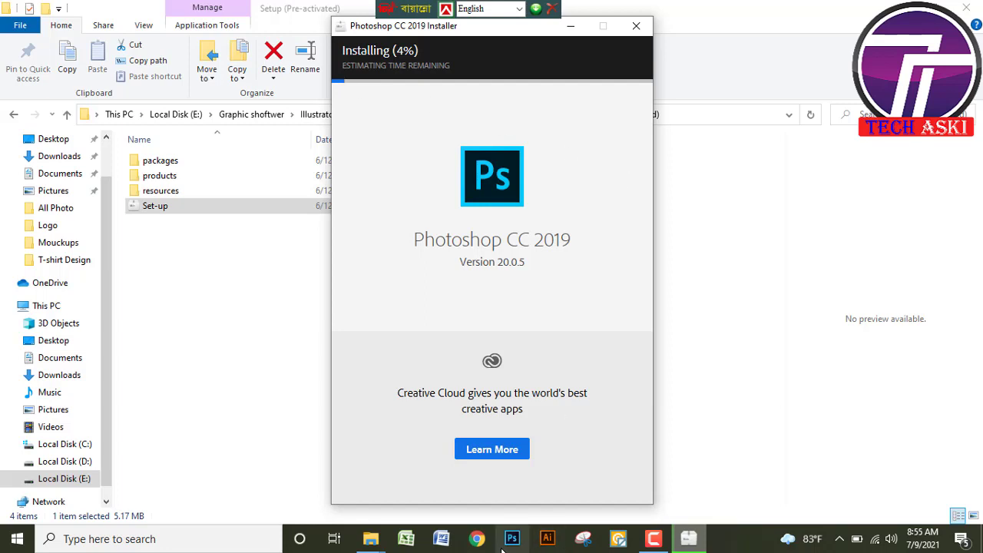
- Quit the running Photoshop CC 2019 installation
left_click(638, 28)
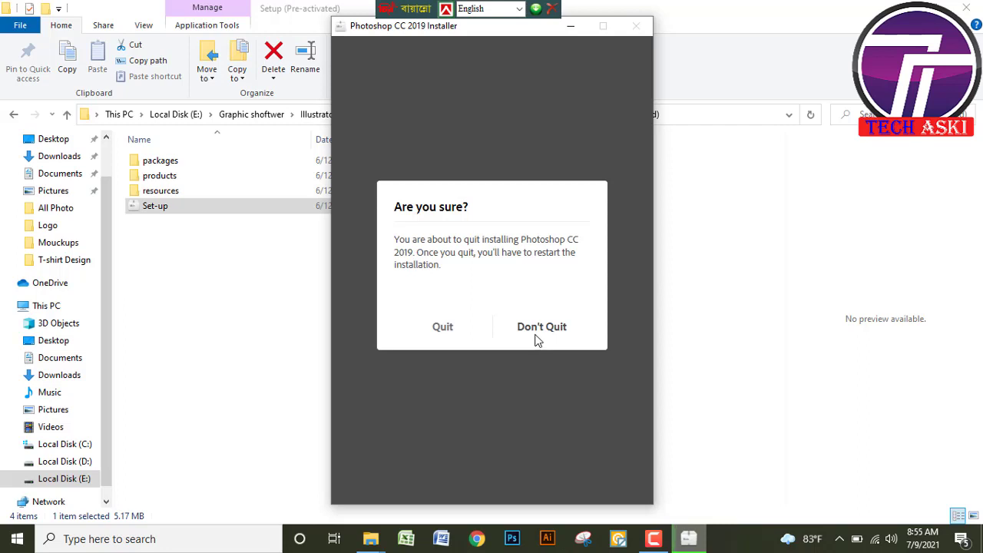
left_click(444, 328)
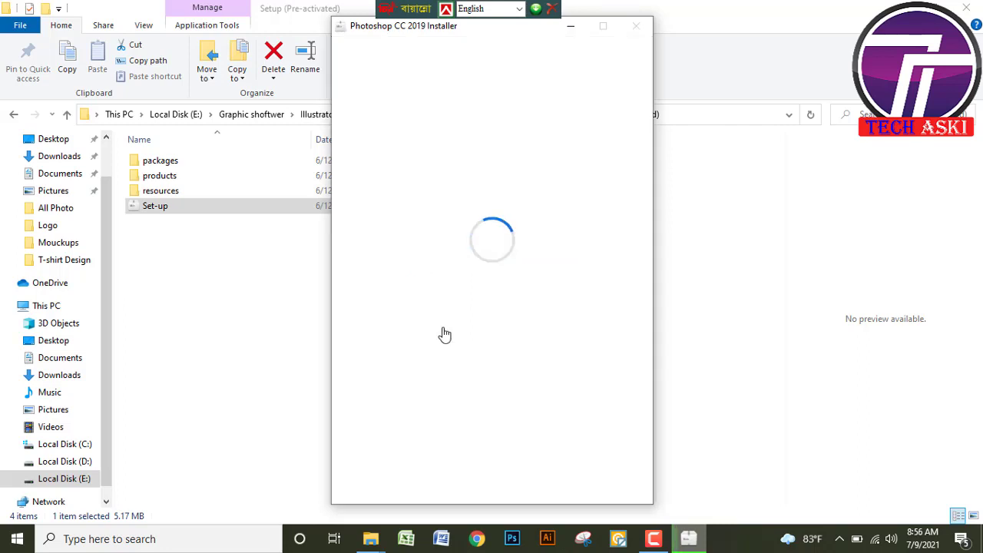
left_click(654, 539)
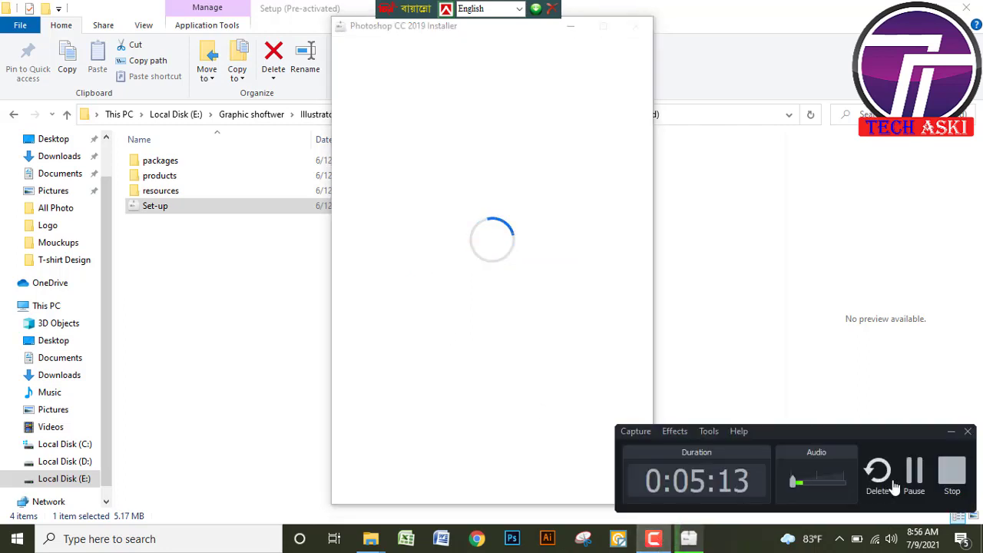
right_click(385, 207)
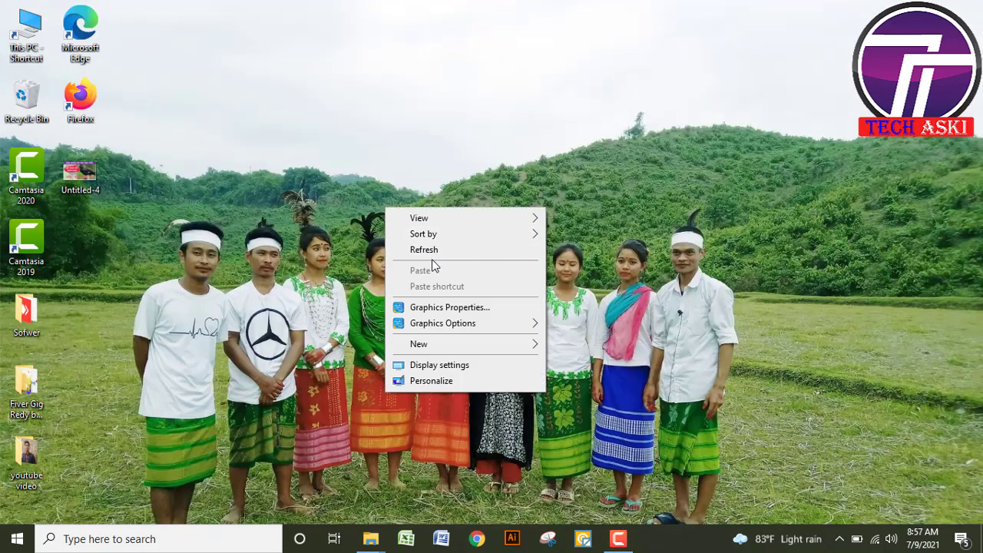
left_click(429, 252)
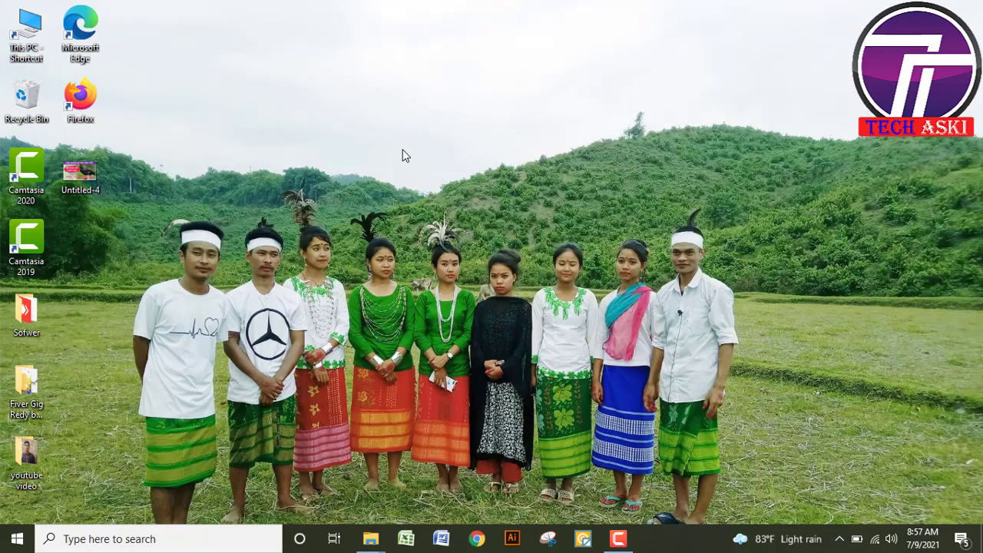
- Try to pin Adobe Photoshop CC (64 Bit) from the installed apps list to the taskbar
left_click(13, 543)
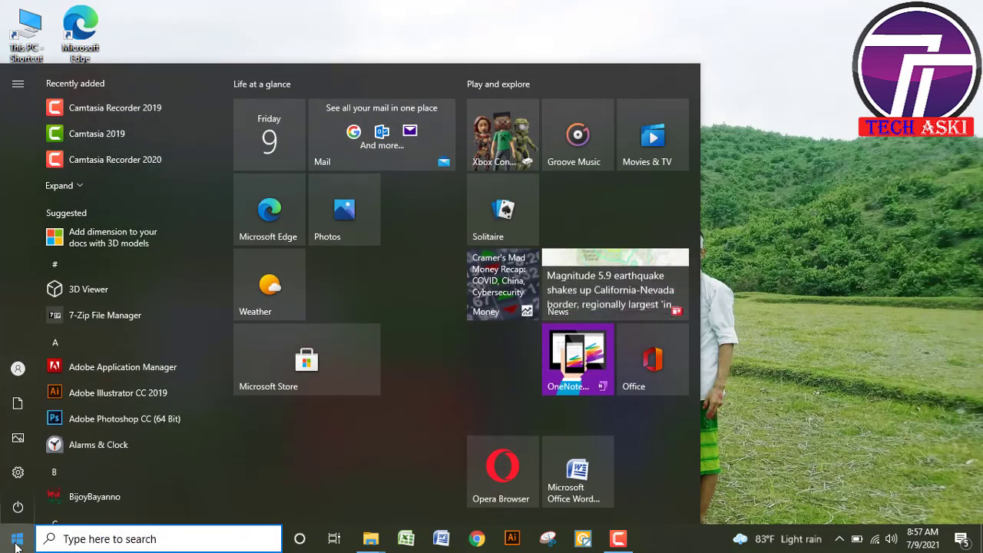
scroll(79, 463, "down", 1)
scroll(80, 462, "up", 1)
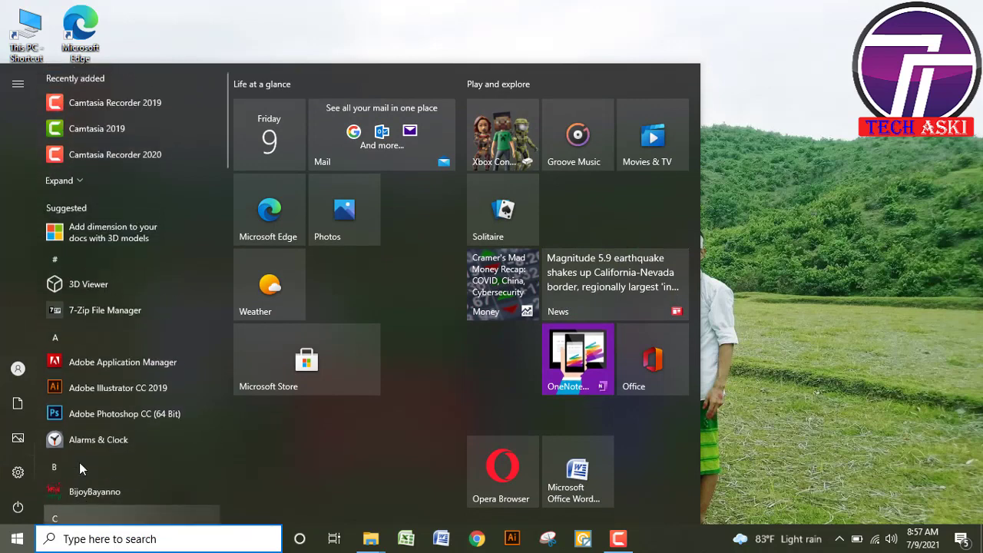
scroll(79, 462, "down", 3)
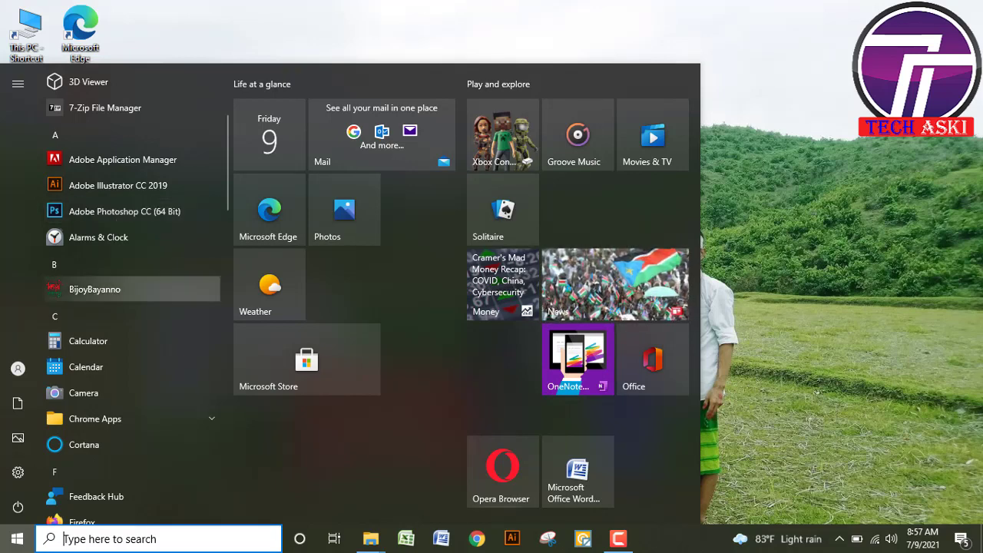
right_click(136, 219)
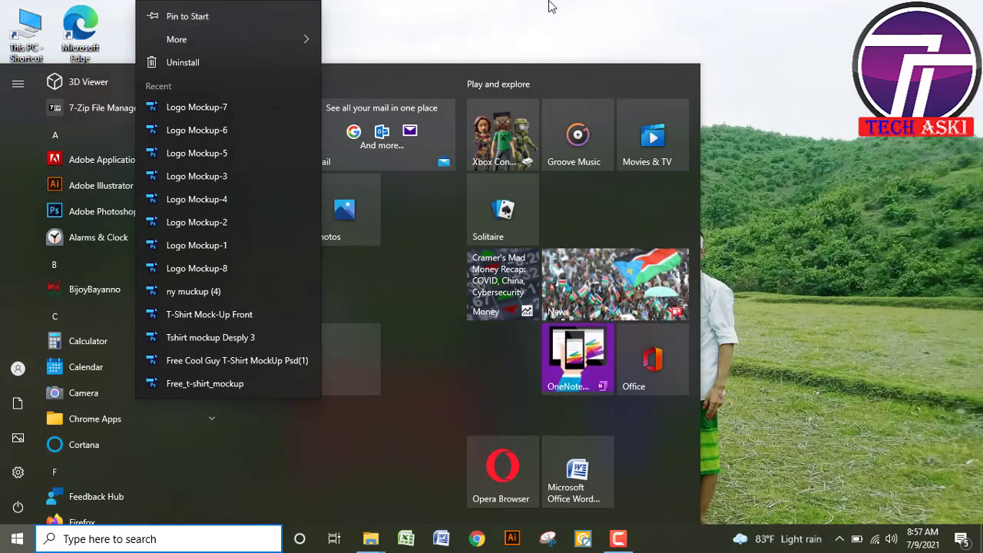
left_click(495, 9)
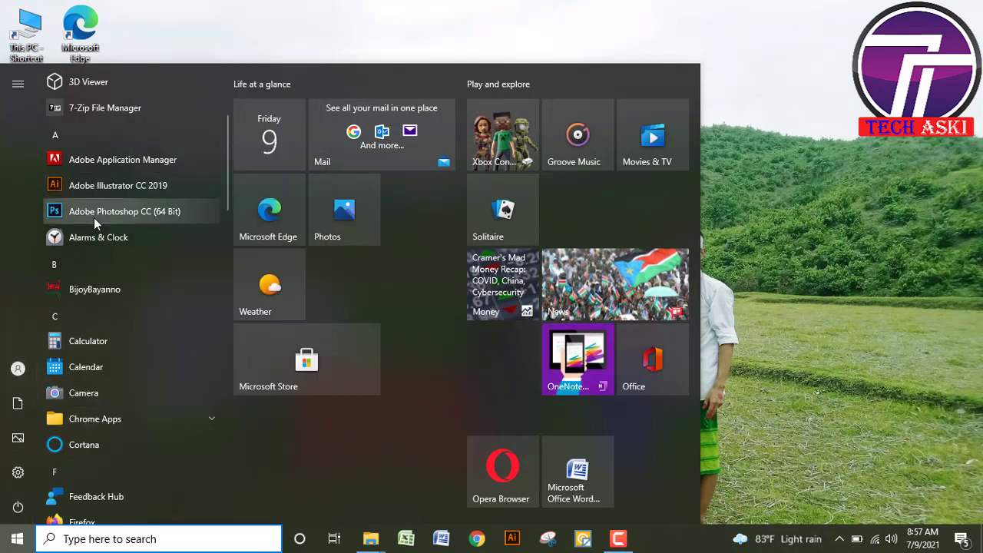
left_click_drag(93, 215, 522, 546)
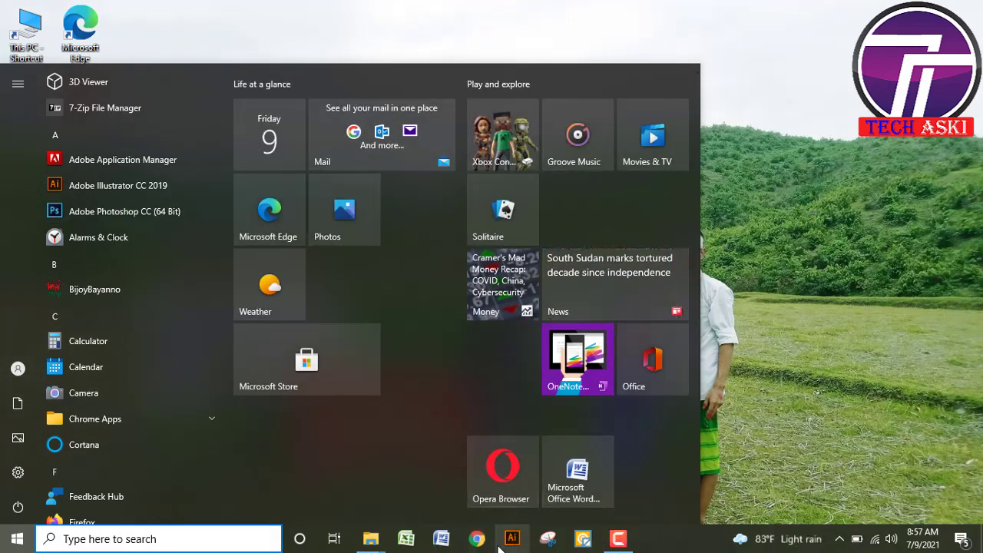
left_click(799, 469)
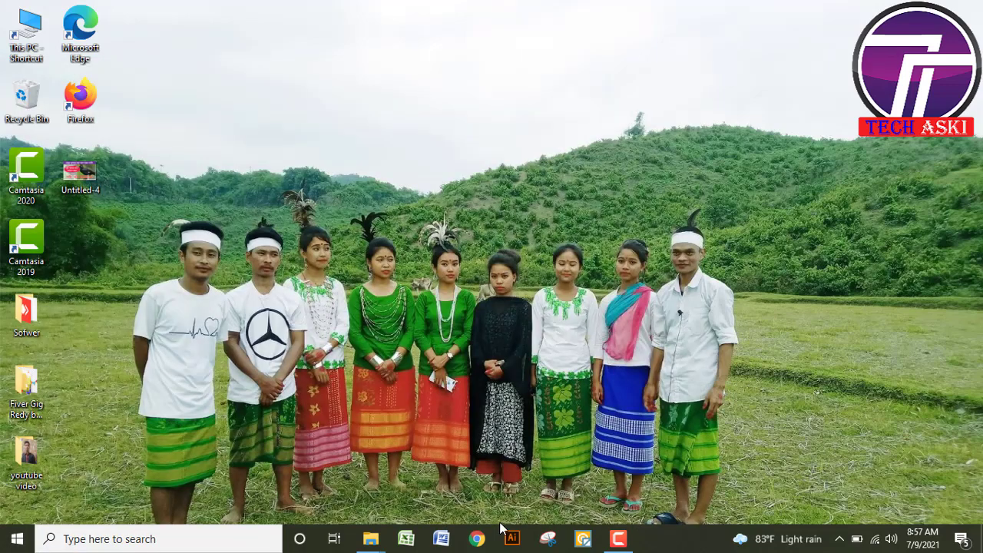
- Pin Adobe Photoshop CC (64 Bit) to the taskbar and place its icon between Chrome and Illustrator
left_click(17, 539)
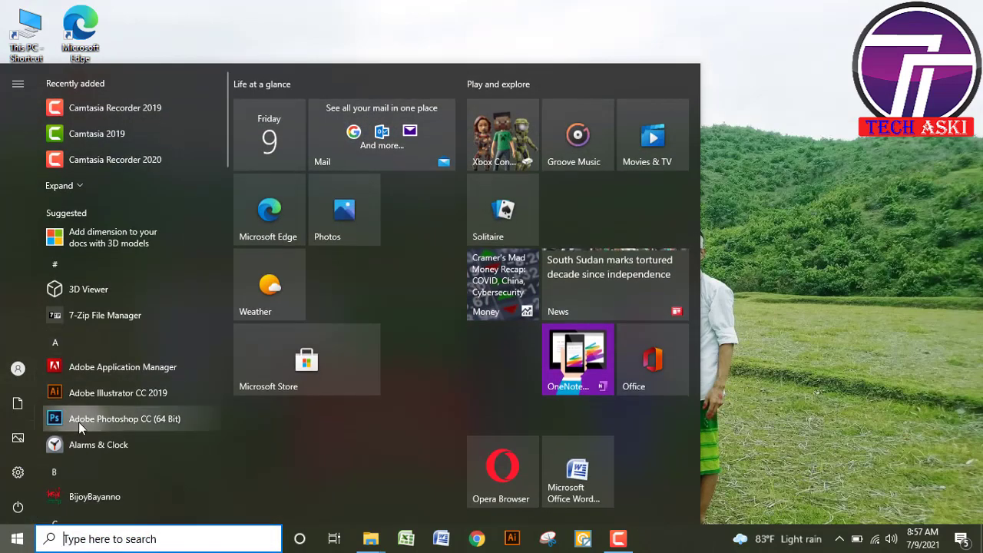
left_click_drag(54, 417, 494, 519)
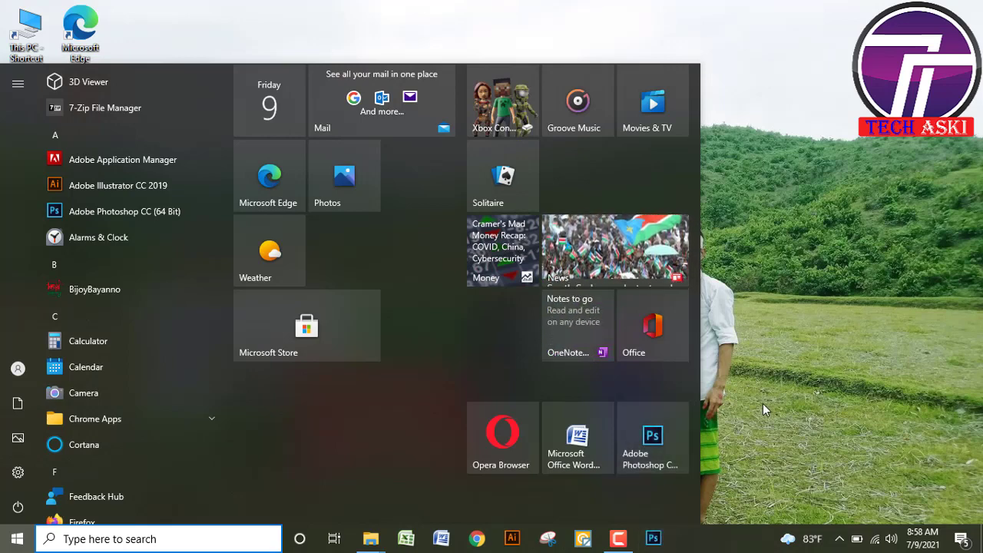
left_click(763, 401)
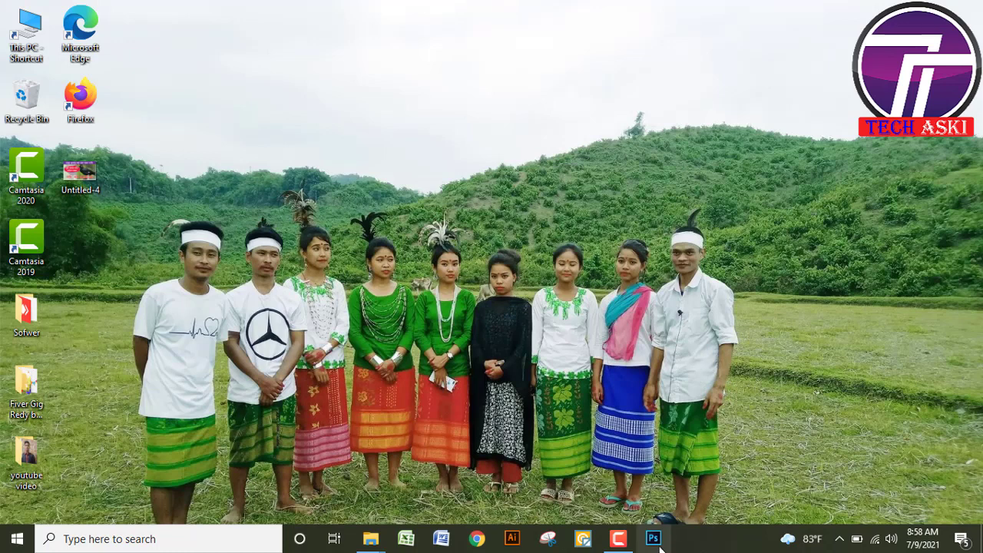
left_click_drag(661, 547, 511, 540)
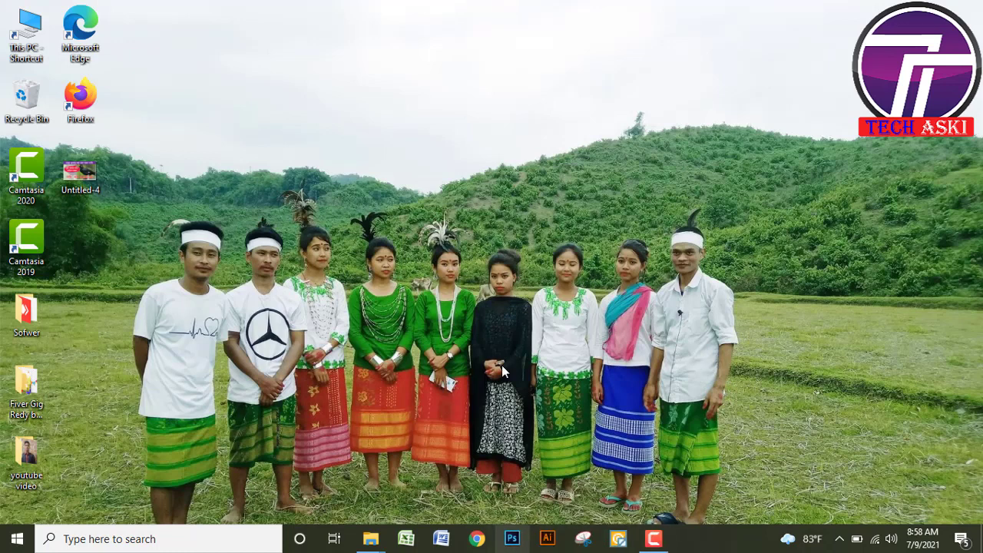
- Refresh the desktop and launch Photoshop from its pinned taskbar shortcut
right_click(481, 193)
left_click(517, 235)
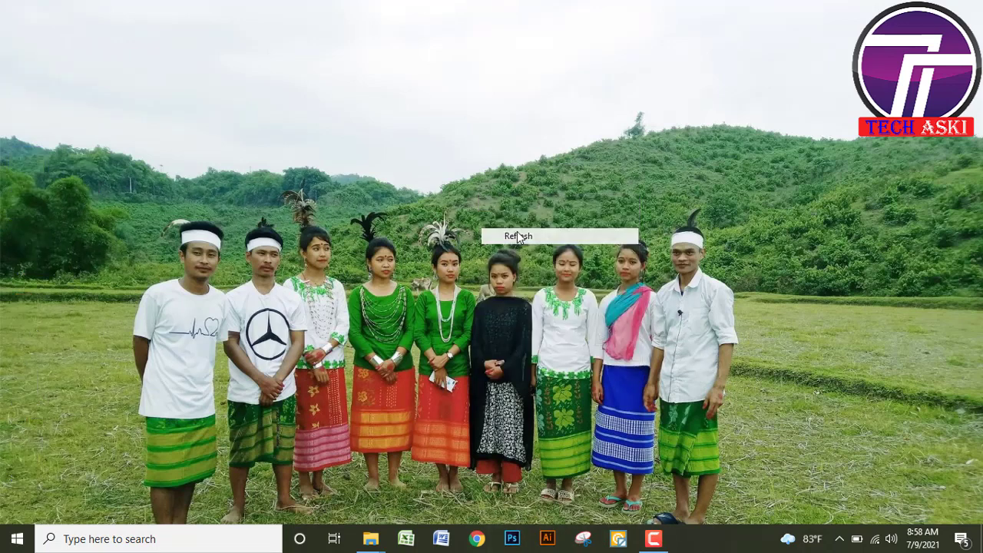
left_click(511, 541)
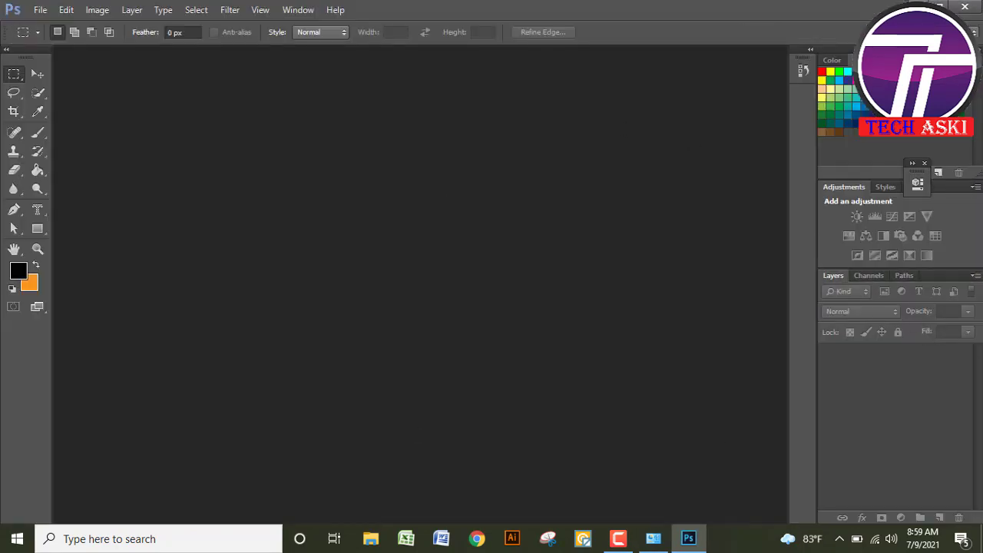
- Minimize and restore the Photoshop window, and check the available File commands
left_click(914, 6)
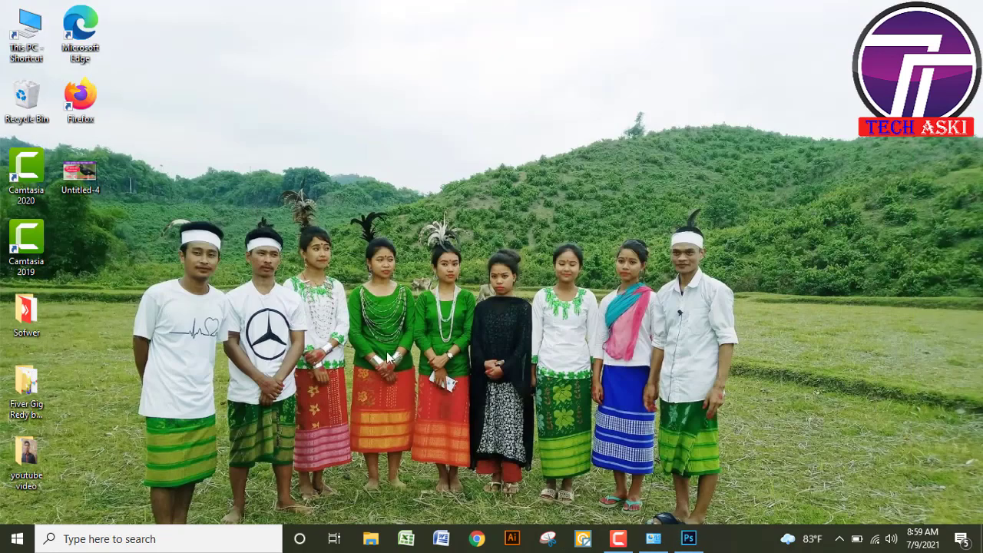
left_click(688, 538)
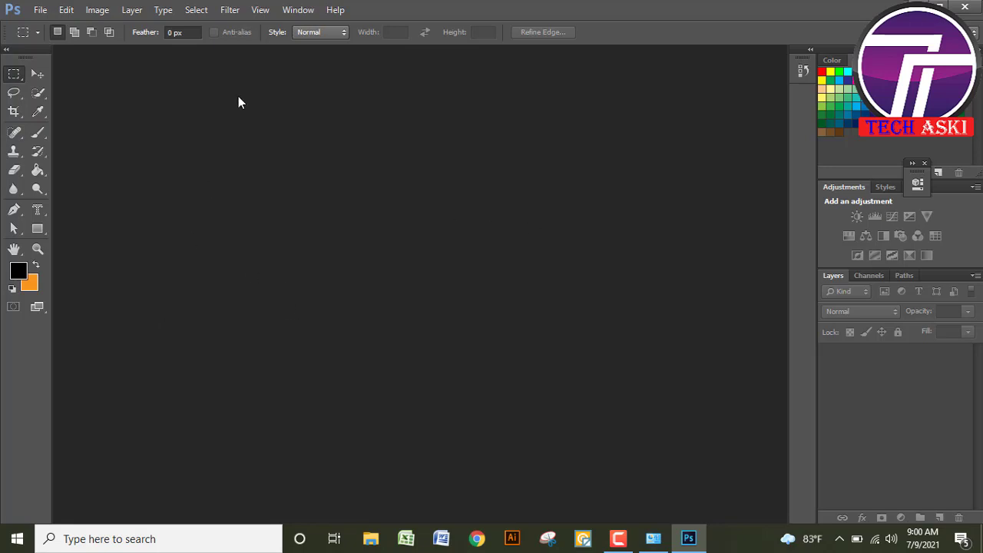
left_click(40, 9)
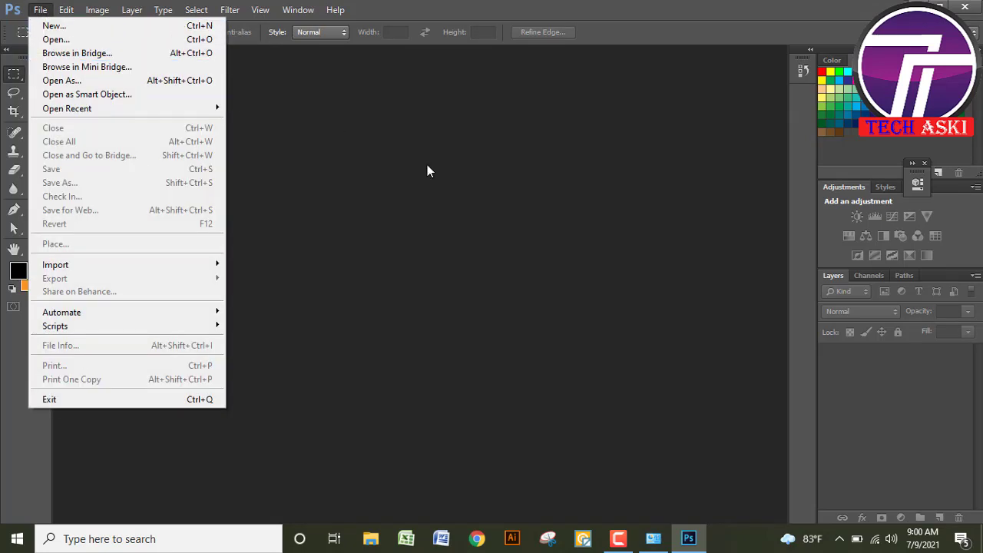
left_click(427, 164)
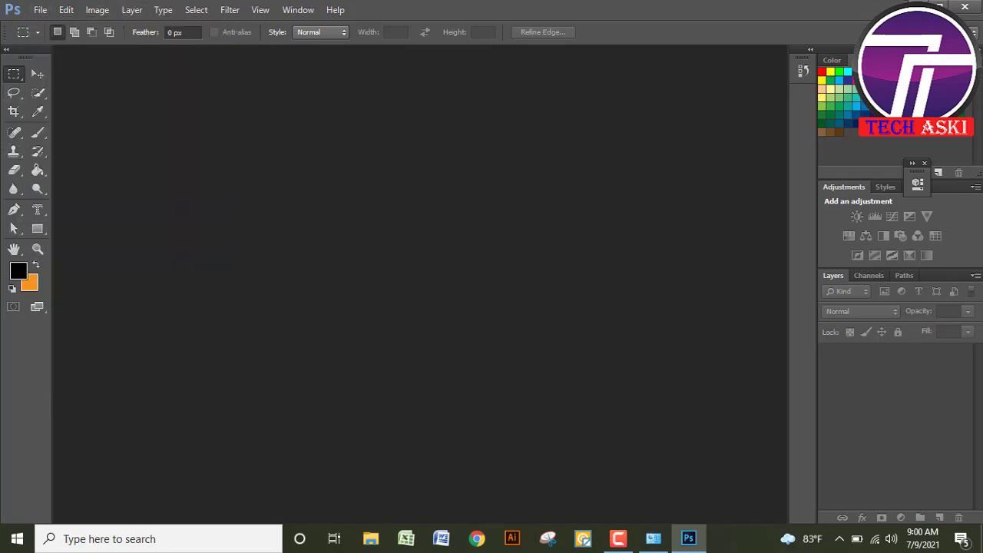